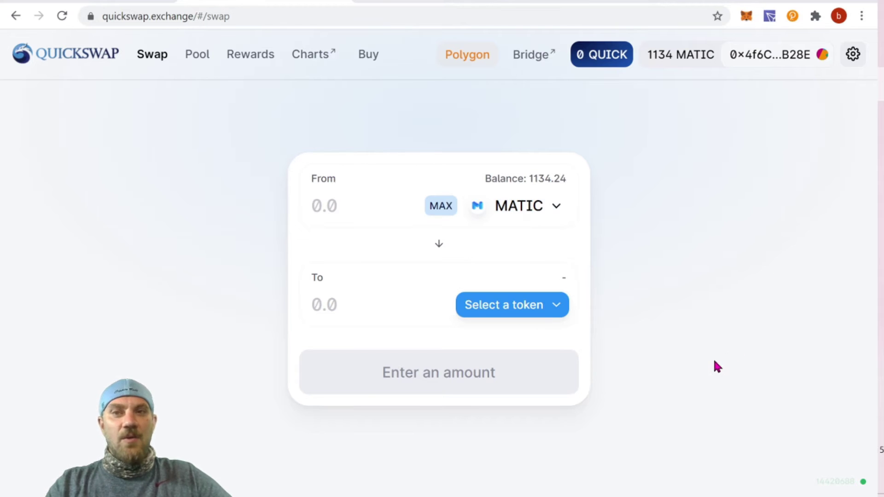
Check the connected wallet in MetaMask, dismiss its popup, and go to the Pool page
left_click(746, 18)
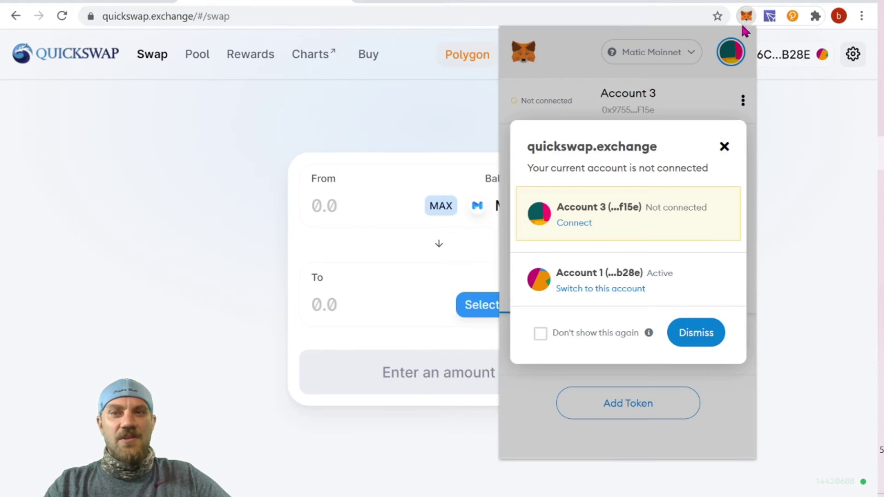
left_click(724, 146)
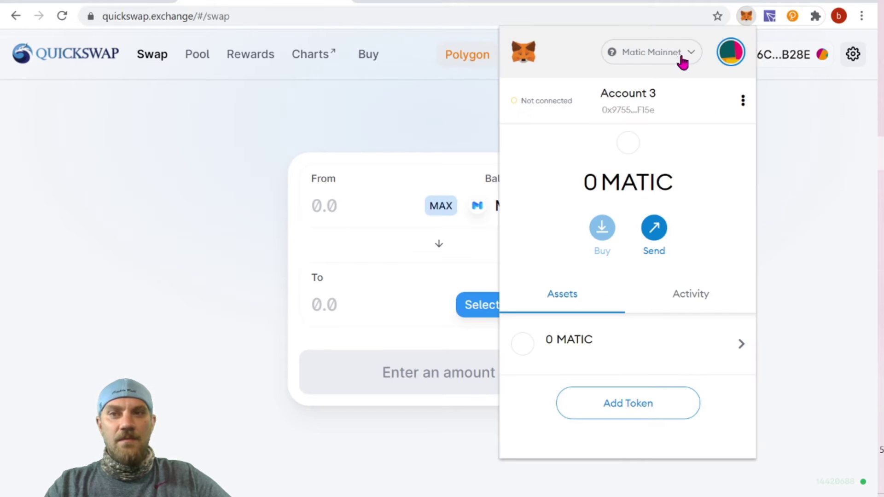
key("Escape")
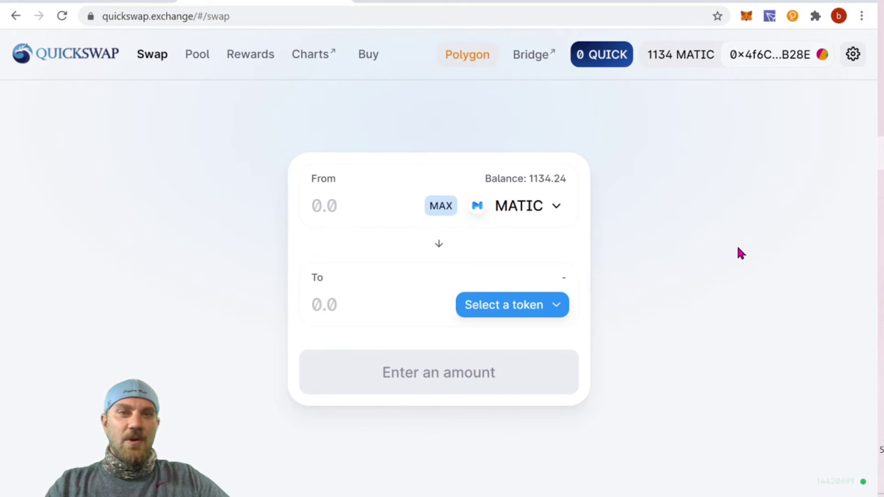
left_click(208, 61)
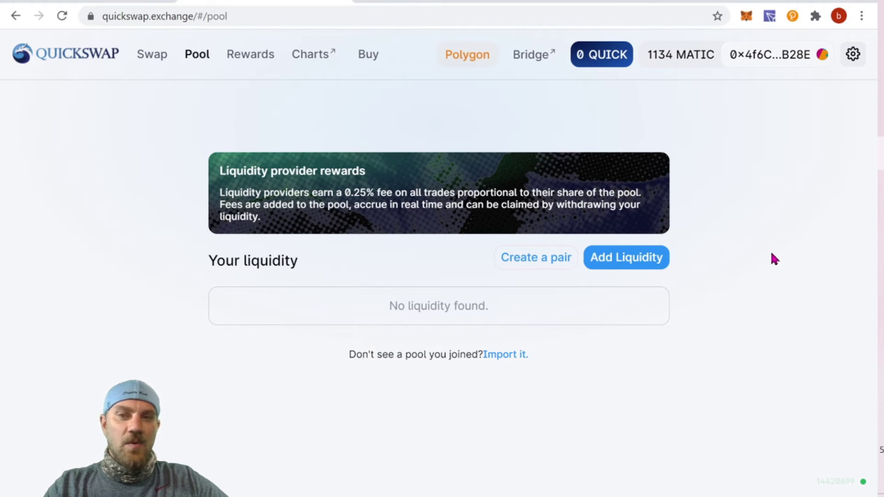
Start a new liquidity position and choose QUICK as the second token, giving 655.804 MATIC per QUICK
left_click(641, 265)
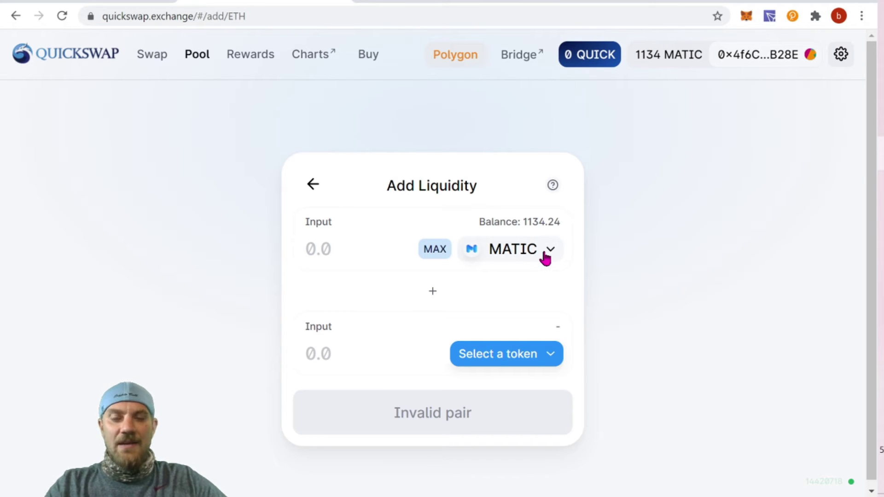
left_click(552, 358)
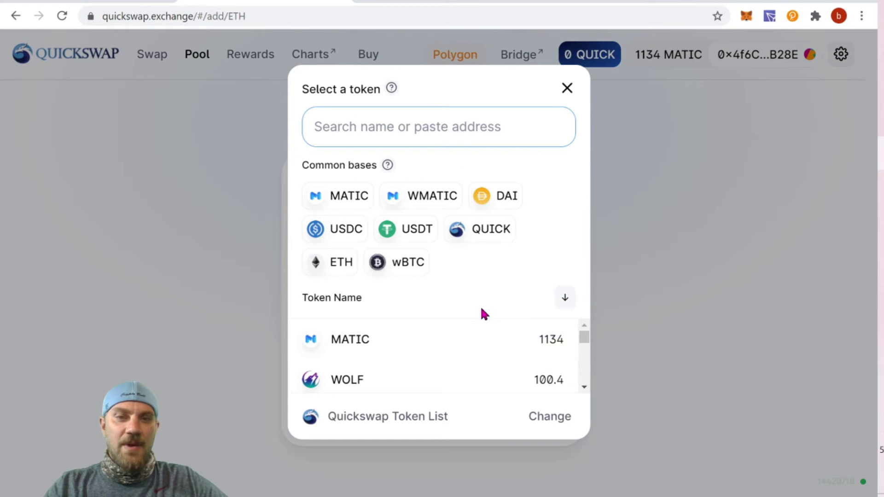
scroll(442, 384, "down", 1)
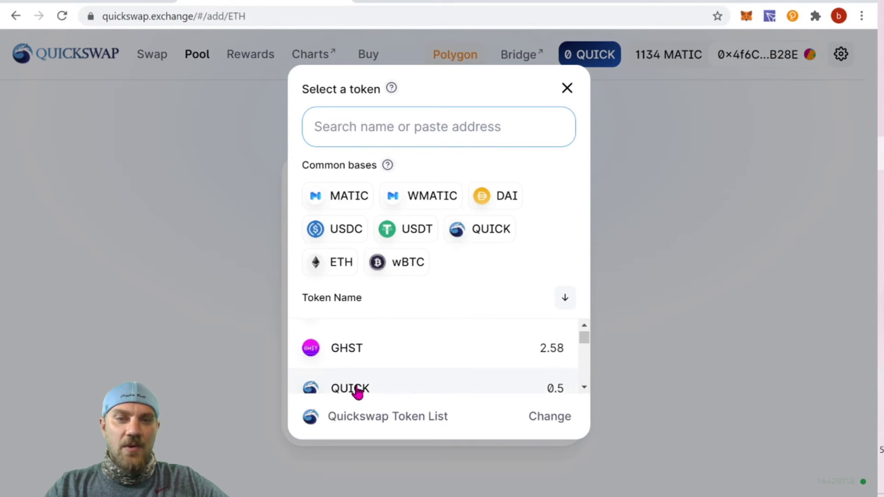
left_click(359, 391)
scroll(723, 304, "down", 2)
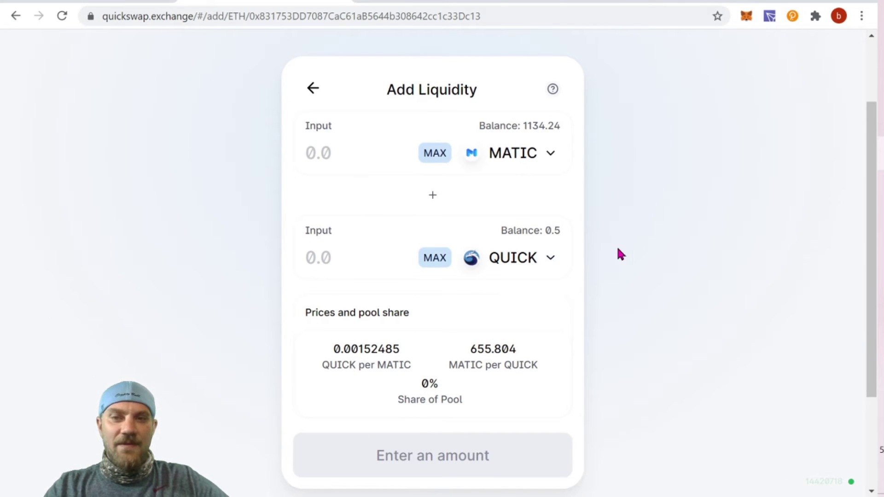
scroll(697, 252, "up", 1)
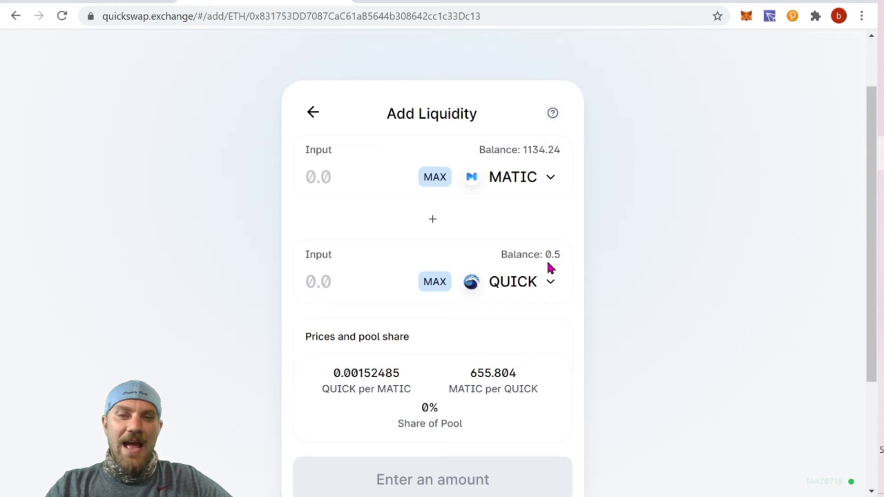
Enter the full 0.5 QUICK balance, which fills in about 328 MATIC
left_click(435, 281)
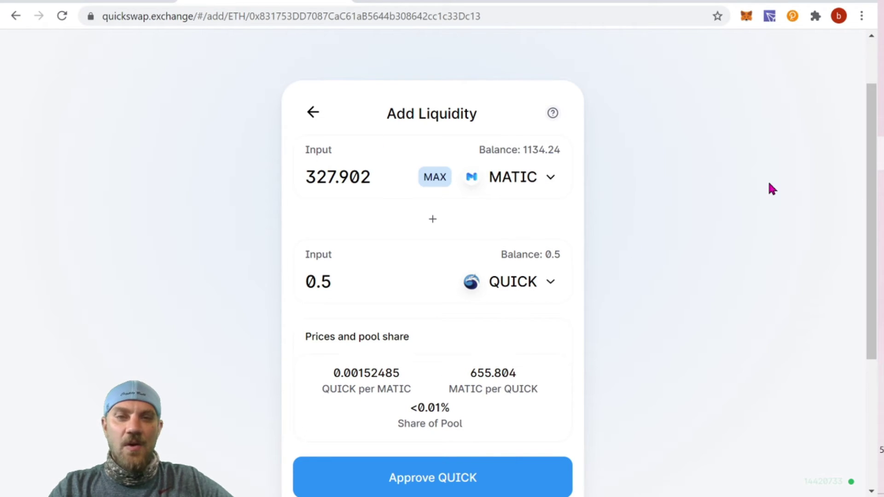
scroll(768, 186, "down", 1)
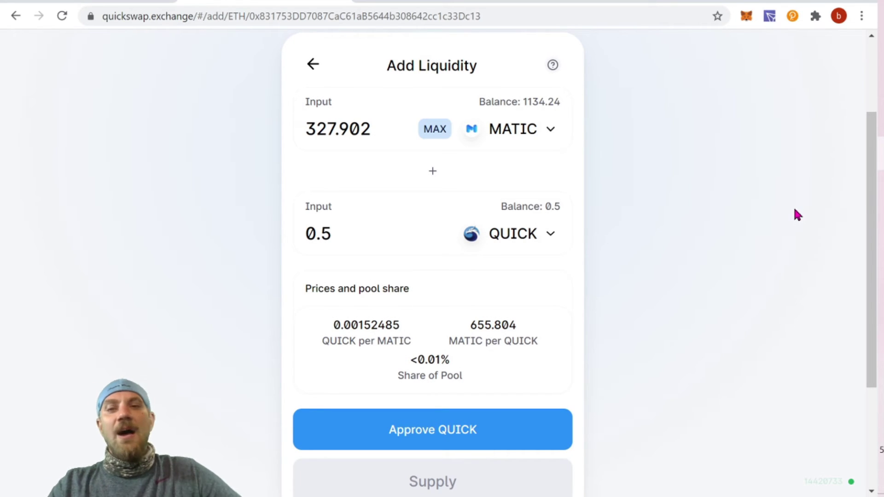
scroll(795, 214, "down", 2)
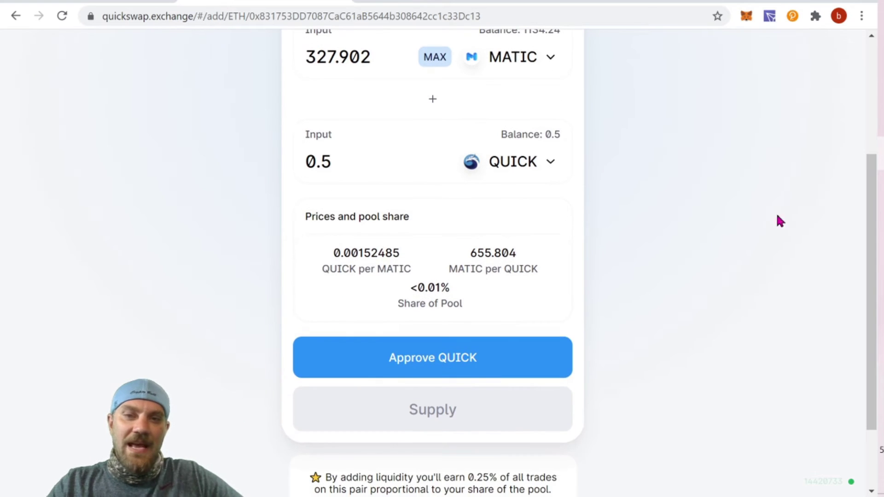
Approve QuickSwap to spend QUICK and confirm the approval in MetaMask
left_click(434, 369)
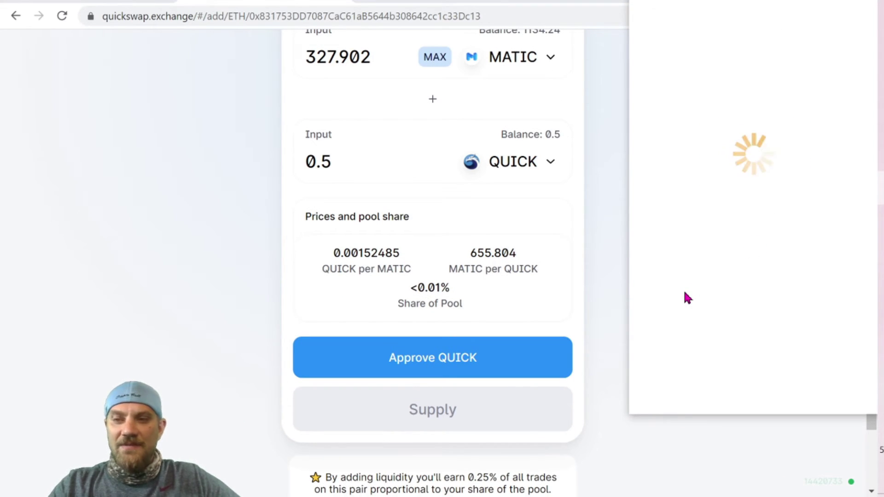
scroll(778, 235, "down", 1)
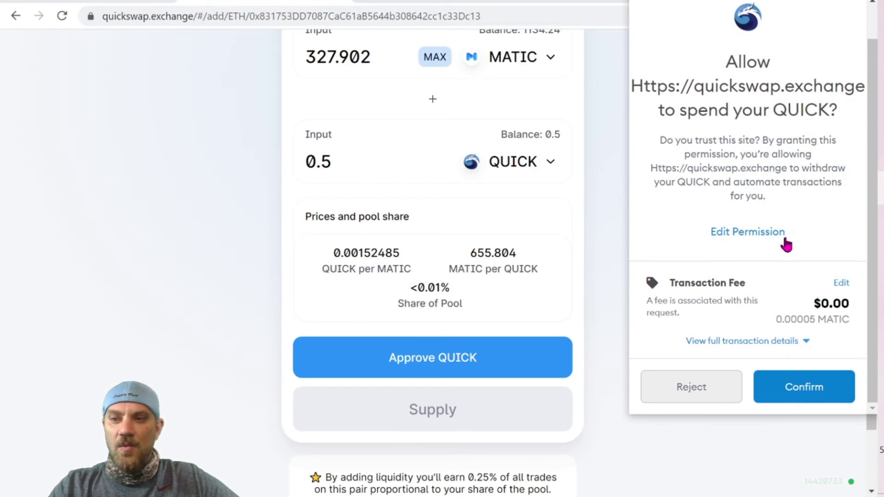
left_click(809, 393)
scroll(689, 288, "up", 1)
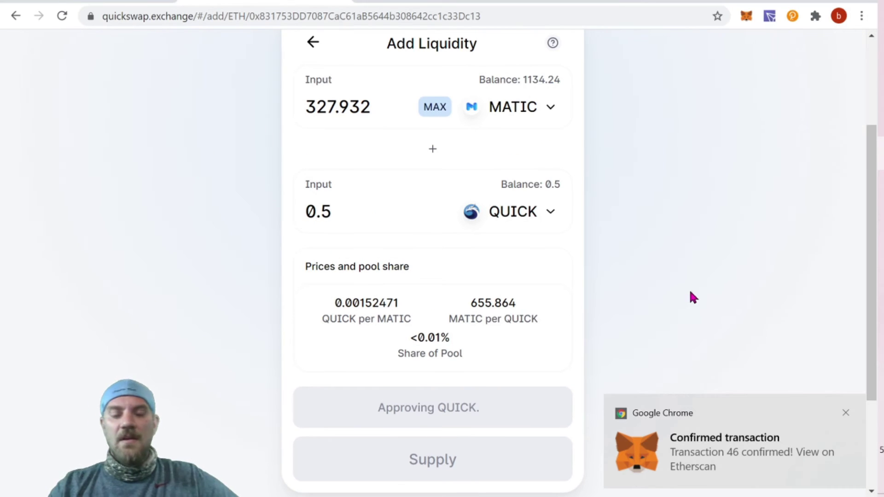
scroll(700, 279, "down", 2)
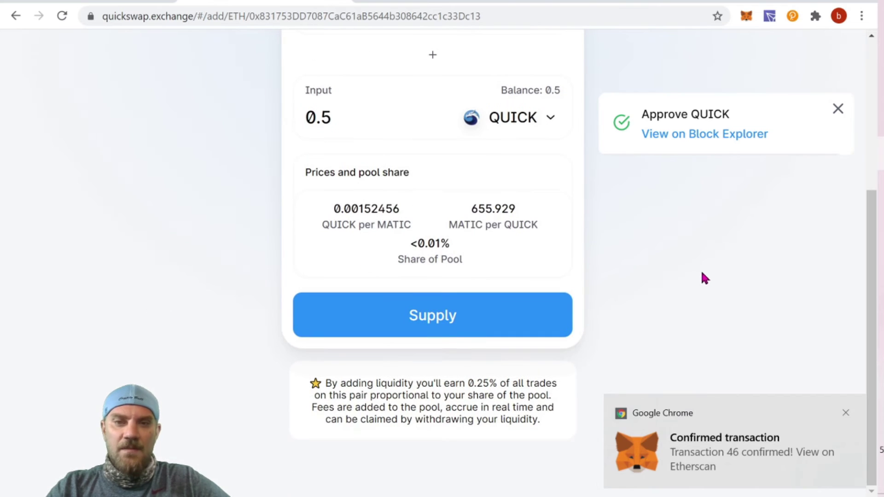
Supply 327.964 MATIC and 0.5 QUICK to the pool and sign the transaction in MetaMask
left_click(429, 321)
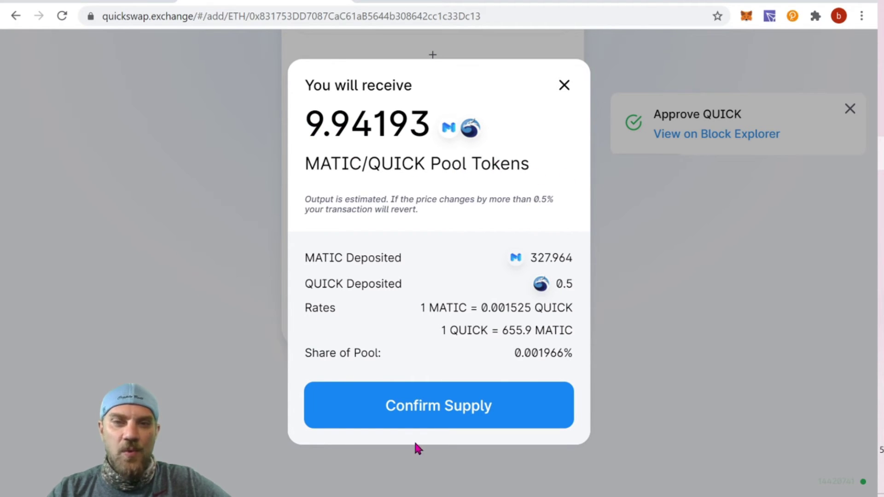
left_click(441, 407)
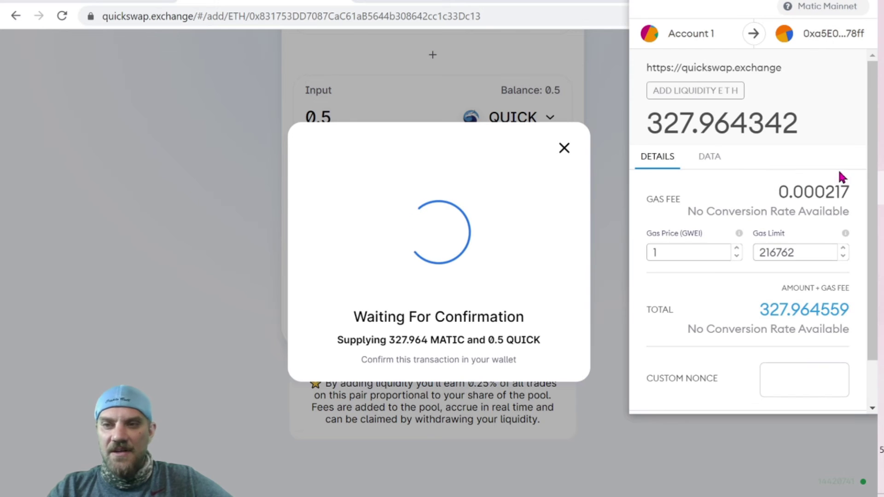
scroll(836, 180, "down", 2)
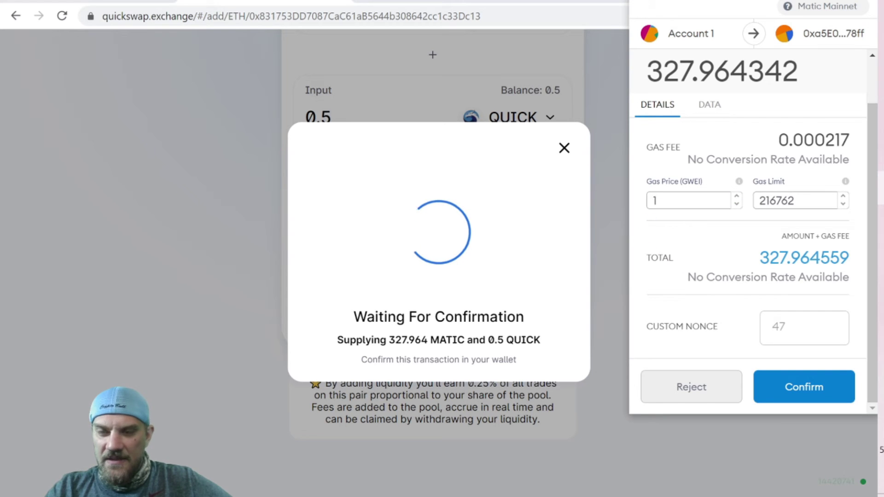
left_click(804, 405)
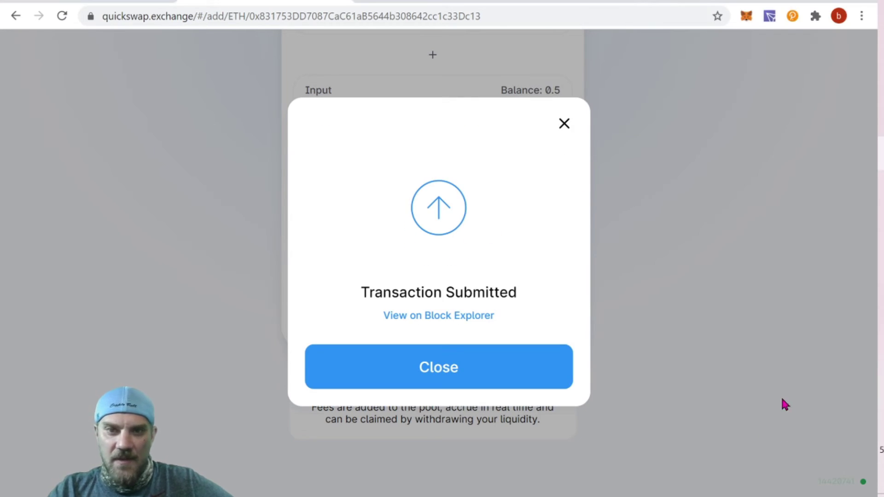
Look up the deposit transaction on Matic Block Explorer, then close that tab
left_click(470, 318)
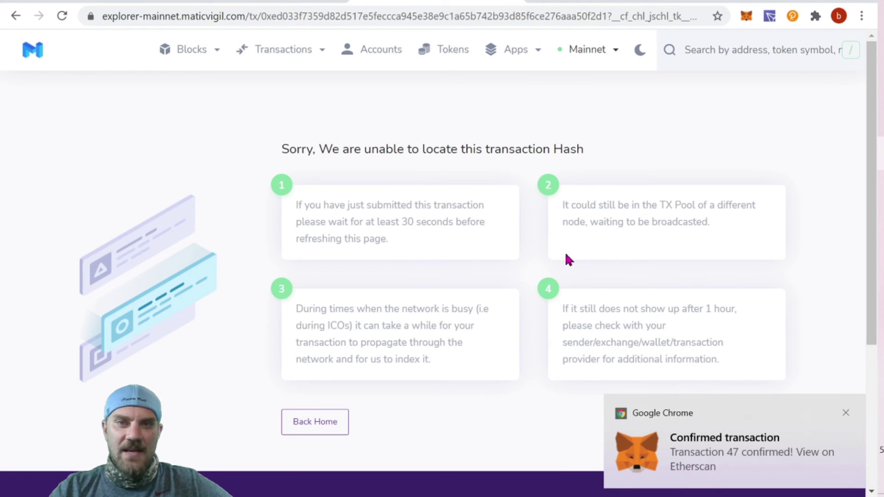
left_click(517, 2)
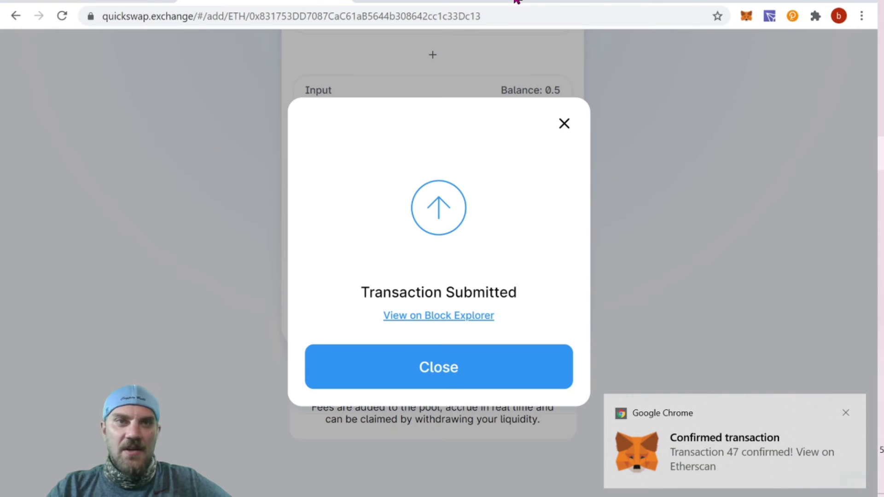
Dismiss the submission dialog and notifications, review Your position, and glance at the transaction settings
left_click(845, 413)
left_click(433, 369)
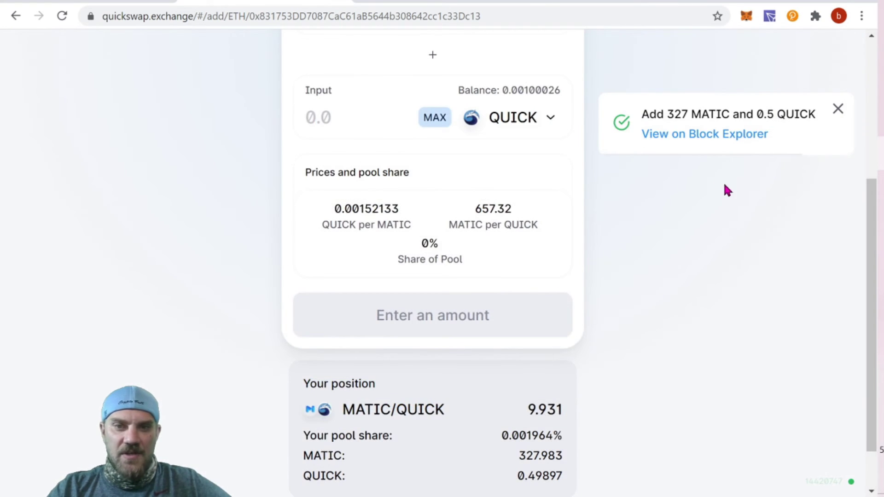
scroll(725, 196, "down", 2)
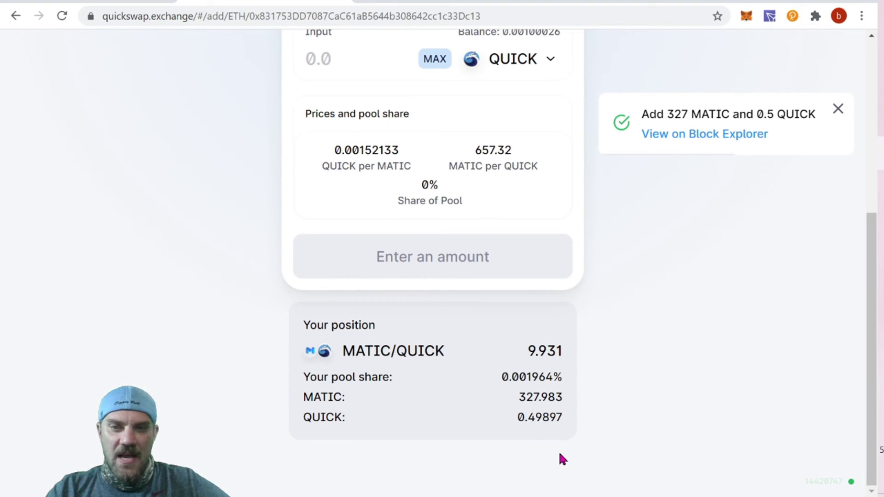
scroll(711, 316, "up", 6)
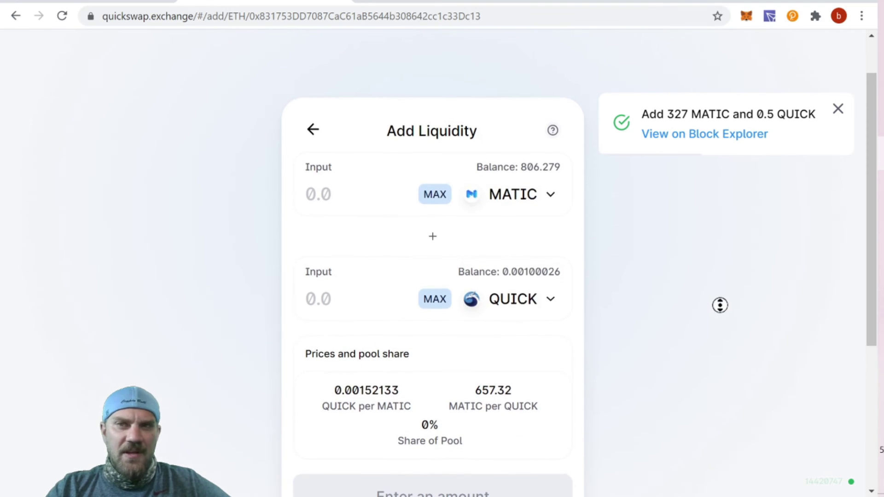
left_click(838, 111)
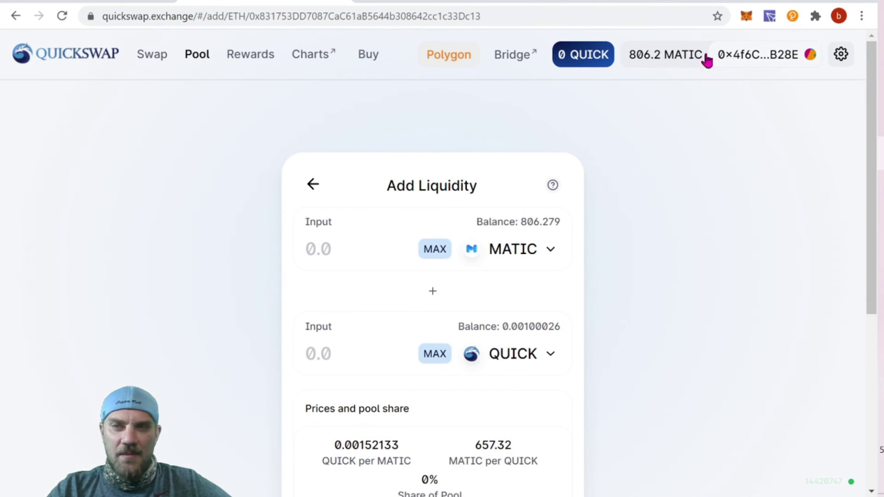
left_click(841, 57)
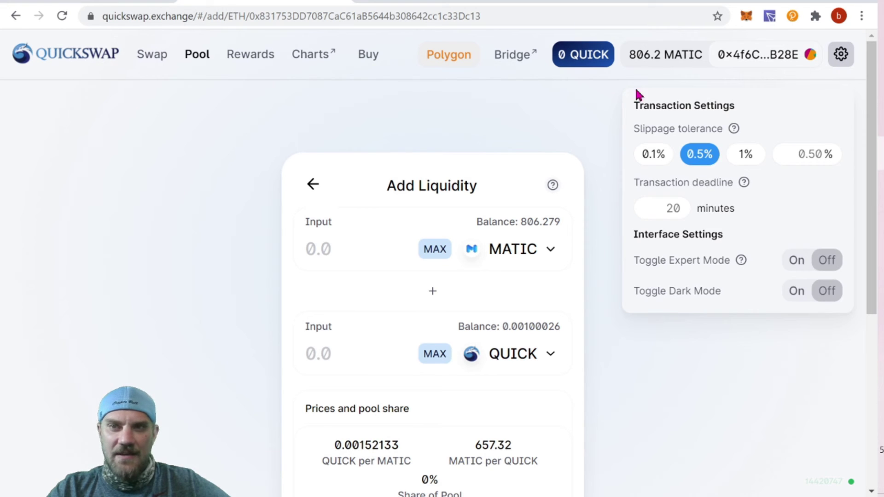
left_click(547, 122)
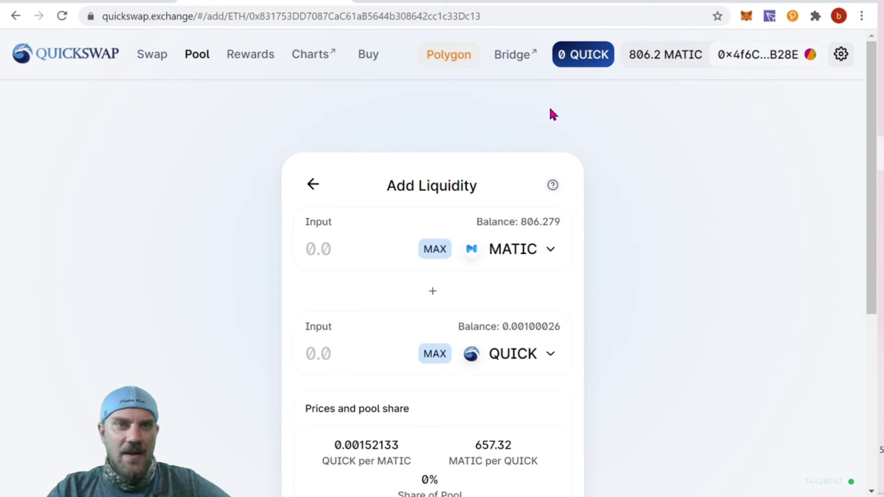
Switch to QuickSwap Analytics through Charts and open the Accounts wallet analytics page
left_click(306, 59)
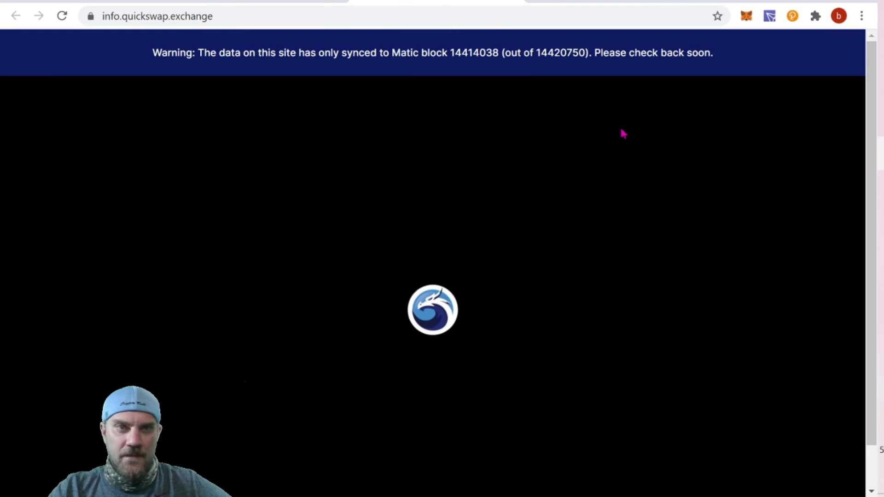
scroll(623, 134, "down", 1)
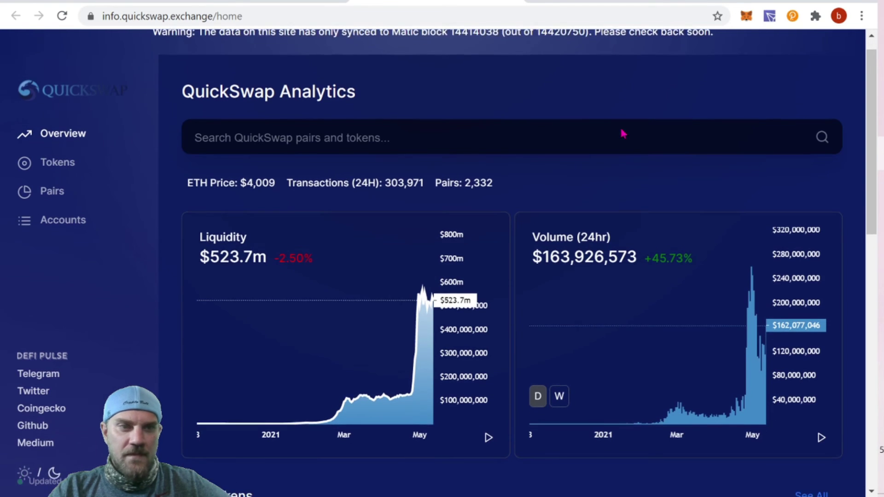
scroll(624, 133, "down", 1)
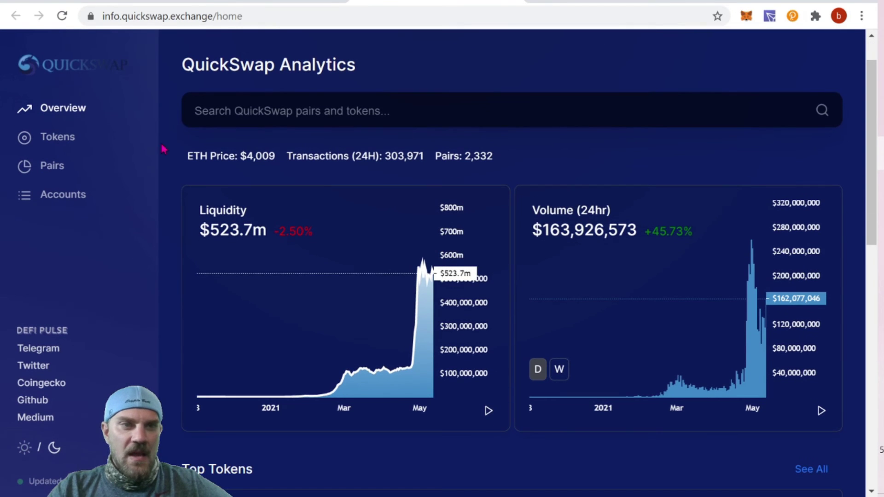
left_click(67, 198)
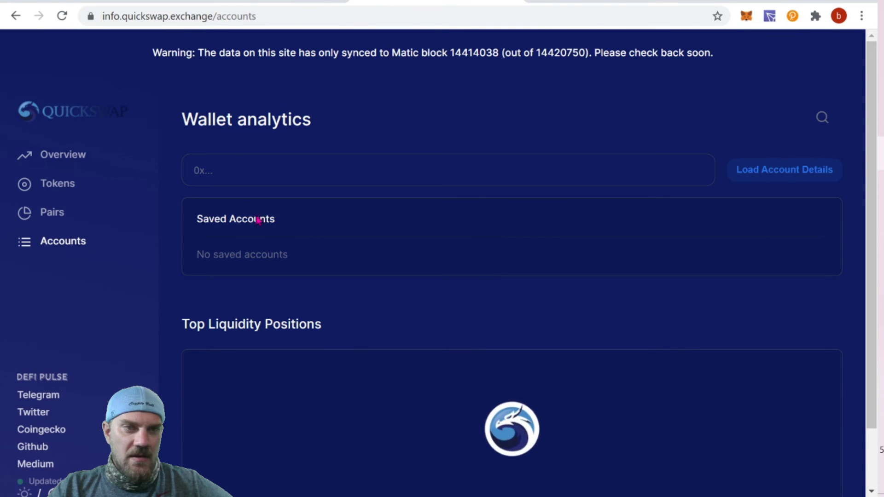
scroll(481, 233, "down", 1)
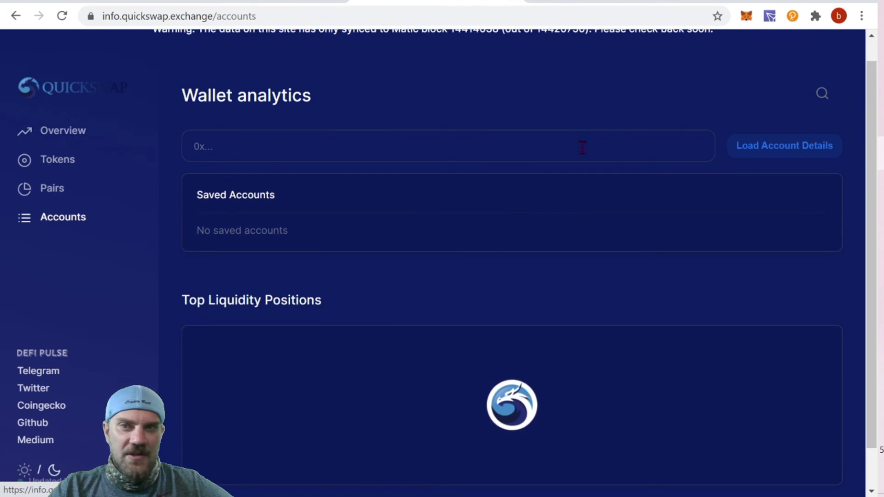
scroll(576, 145, "up", 1)
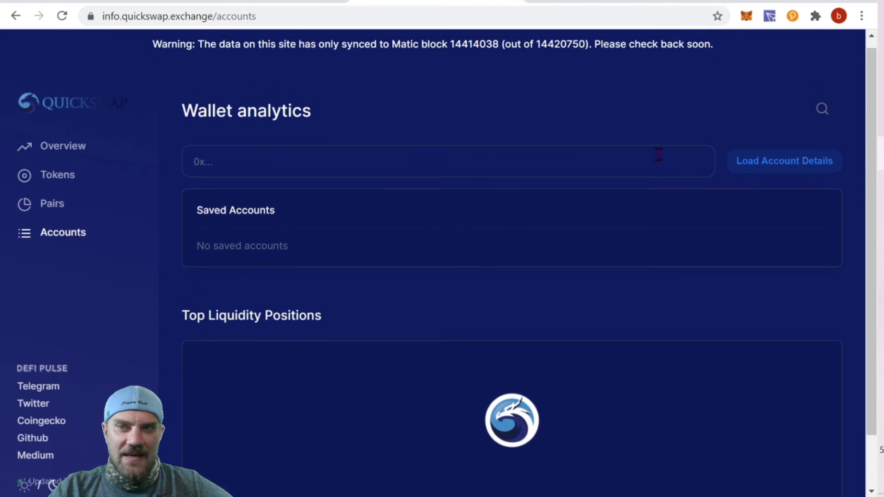
Paste the wallet's address copied from MetaMask into the account field and load its details
left_click(748, 17)
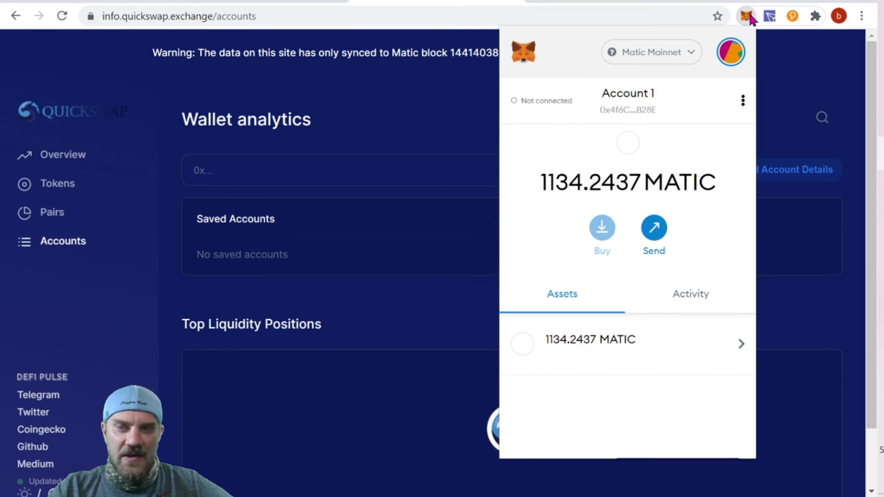
left_click(625, 119)
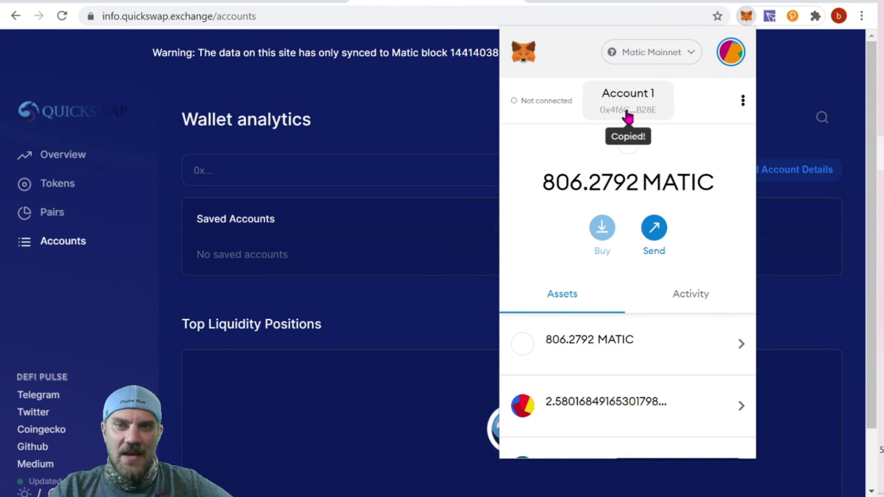
left_click(290, 169)
right_click(291, 169)
left_click(328, 283)
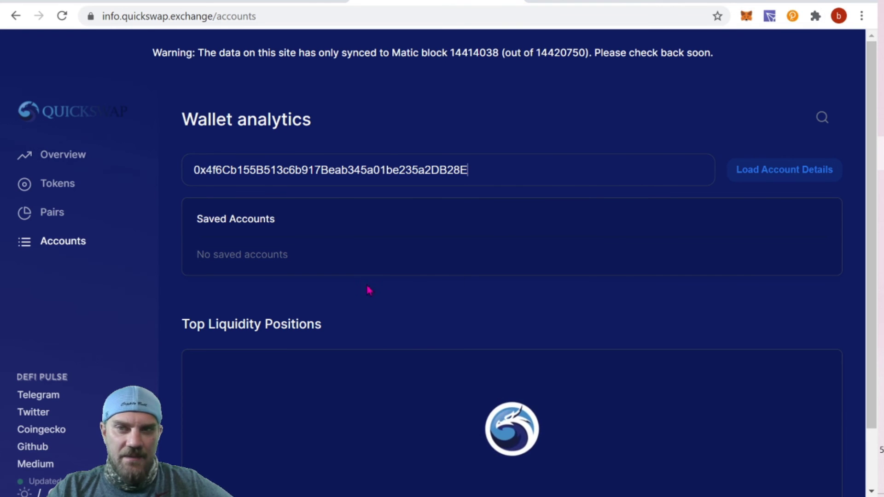
left_click(793, 169)
Scroll through the account page to review its positions, staked liquidity and transaction history
scroll(667, 138, "down", 8)
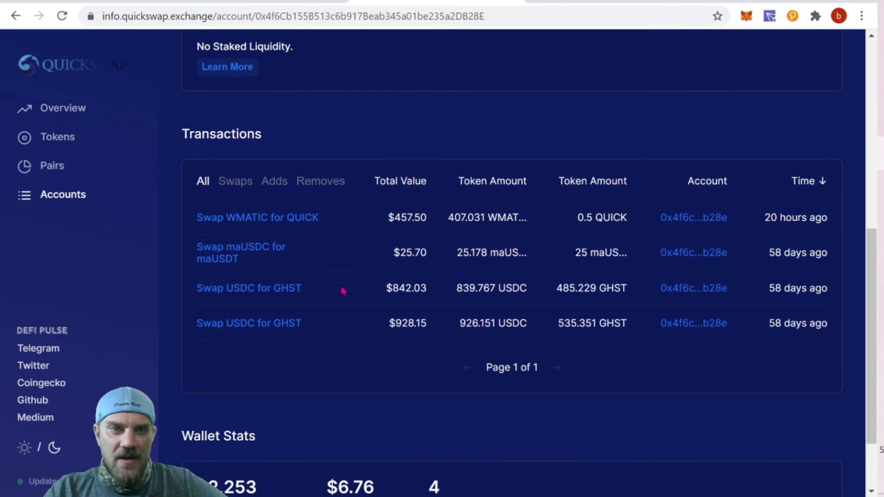
scroll(368, 292, "up", 5)
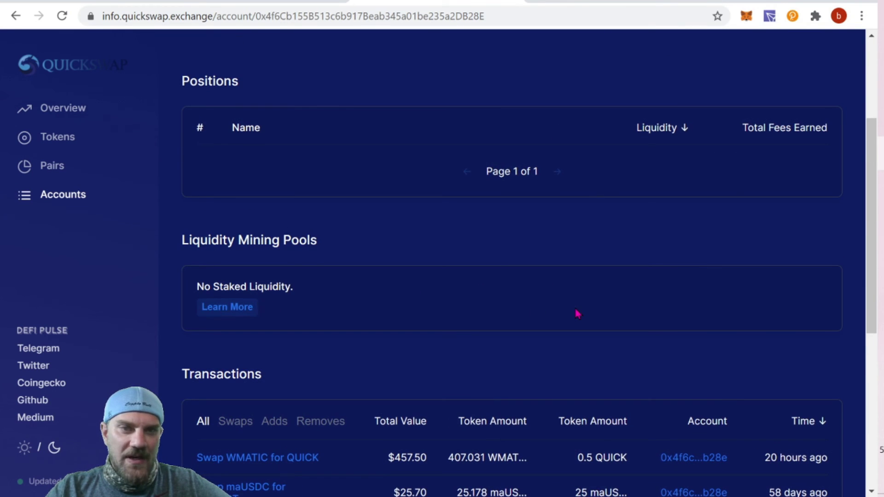
scroll(576, 312, "up", 2)
scroll(610, 318, "down", 2)
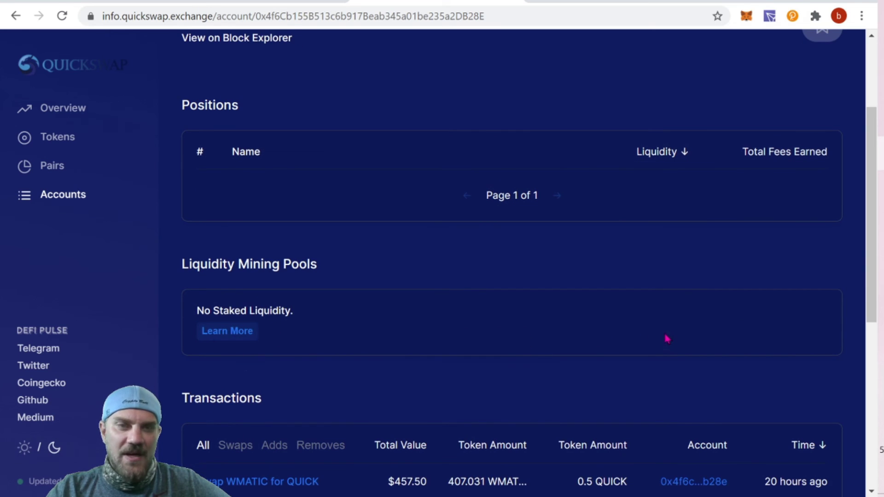
scroll(667, 339, "up", 2)
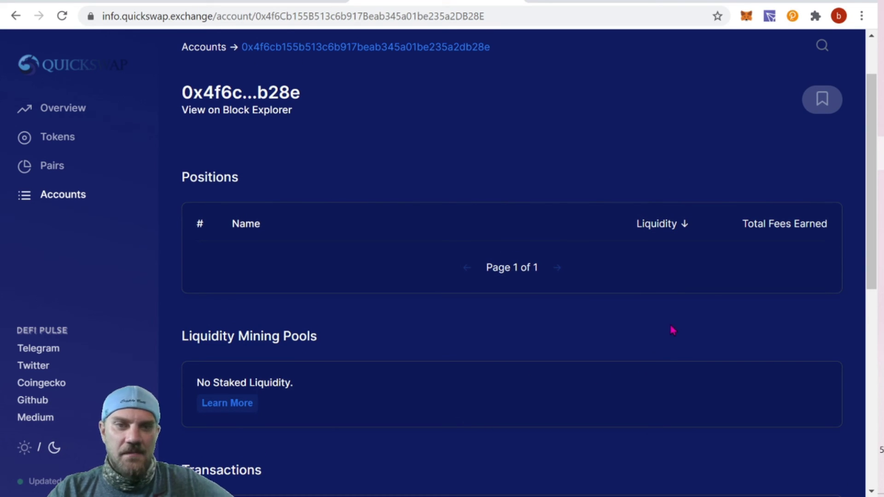
scroll(661, 329, "up", 2)
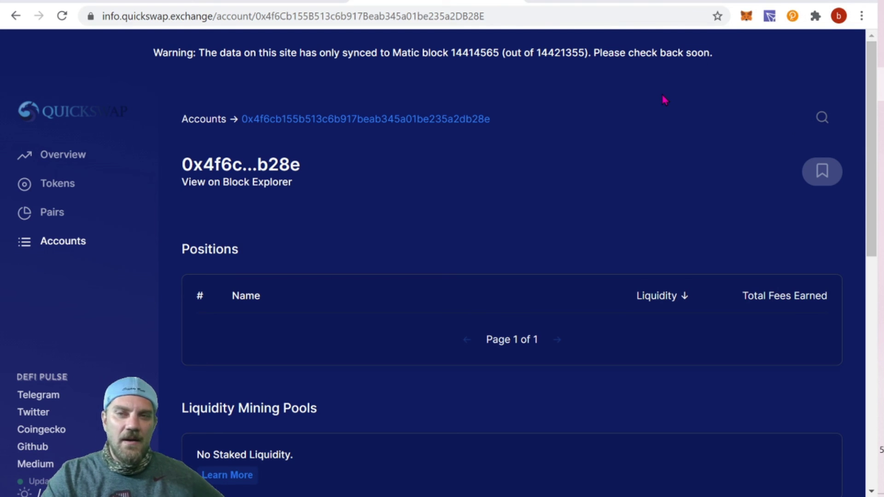
scroll(663, 99, "down", 7)
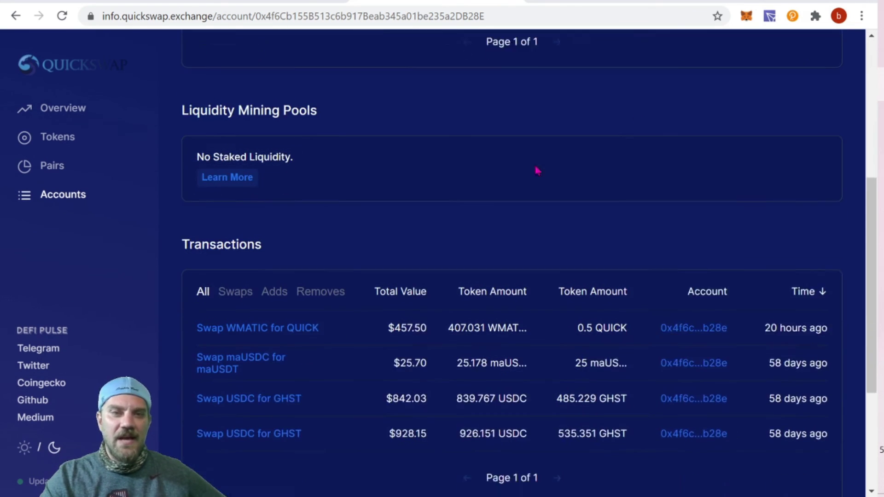
scroll(663, 138, "up", 8)
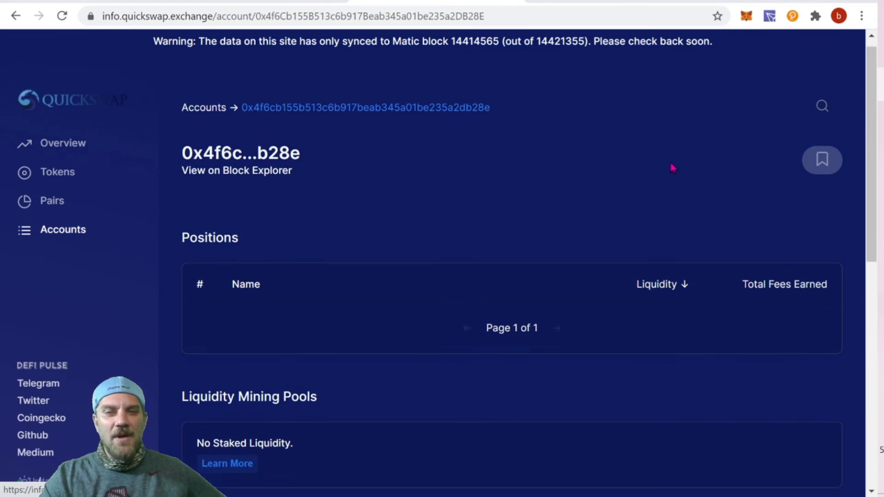